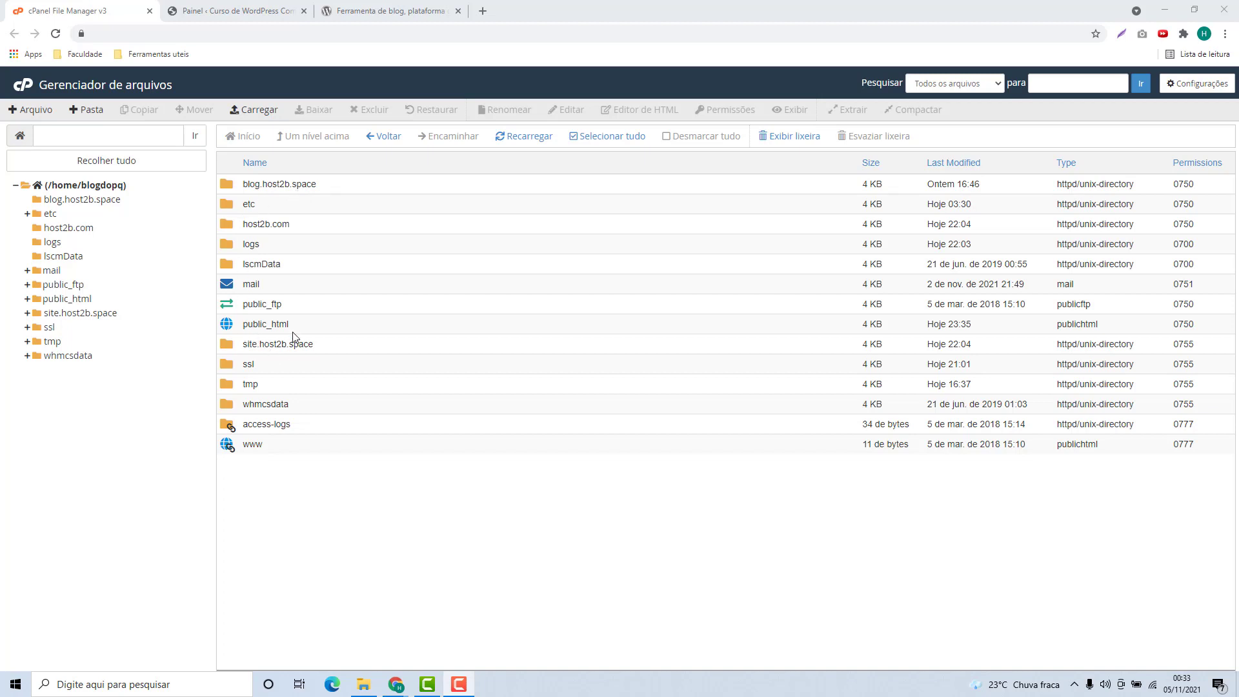
Open the public_html/wp-content/plugins folder of the hosting account.
double_click(312, 329)
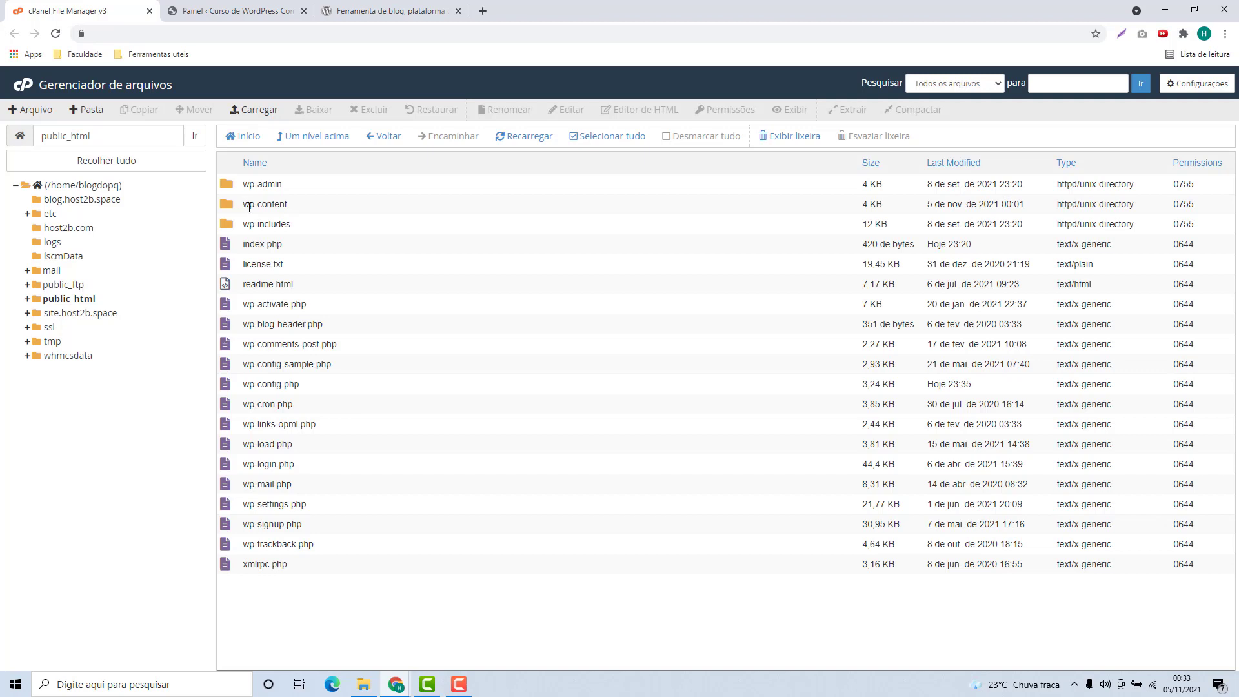
double_click(317, 205)
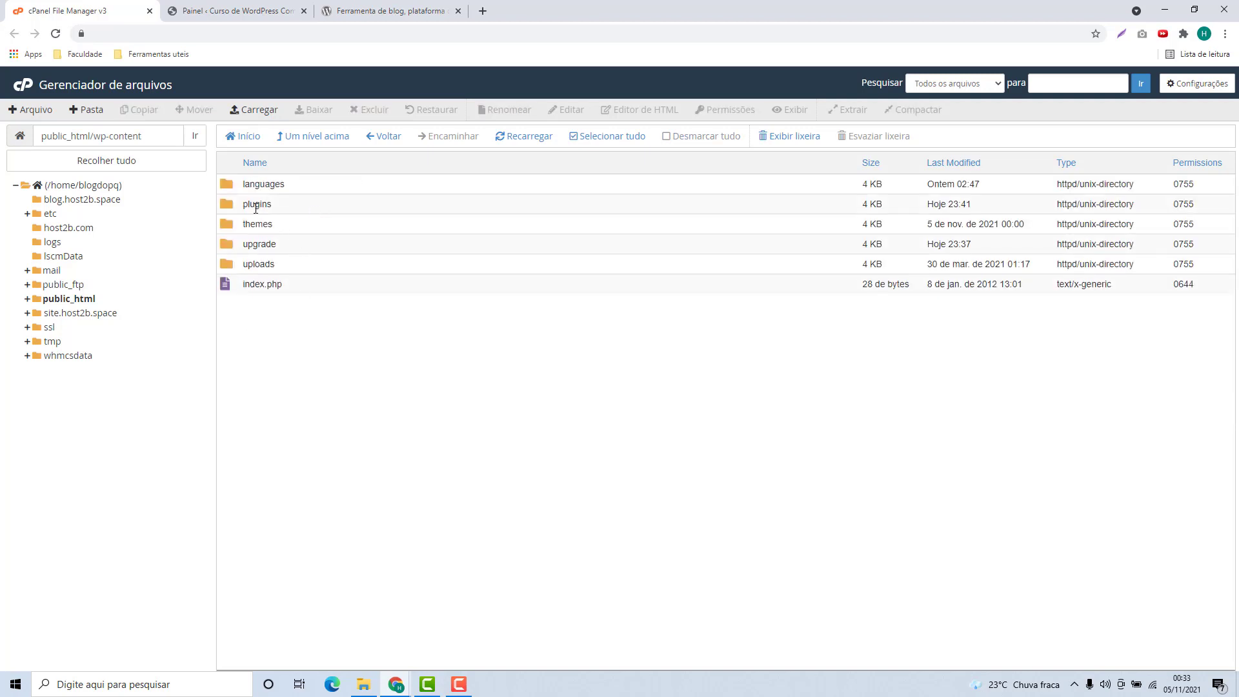
double_click(277, 210)
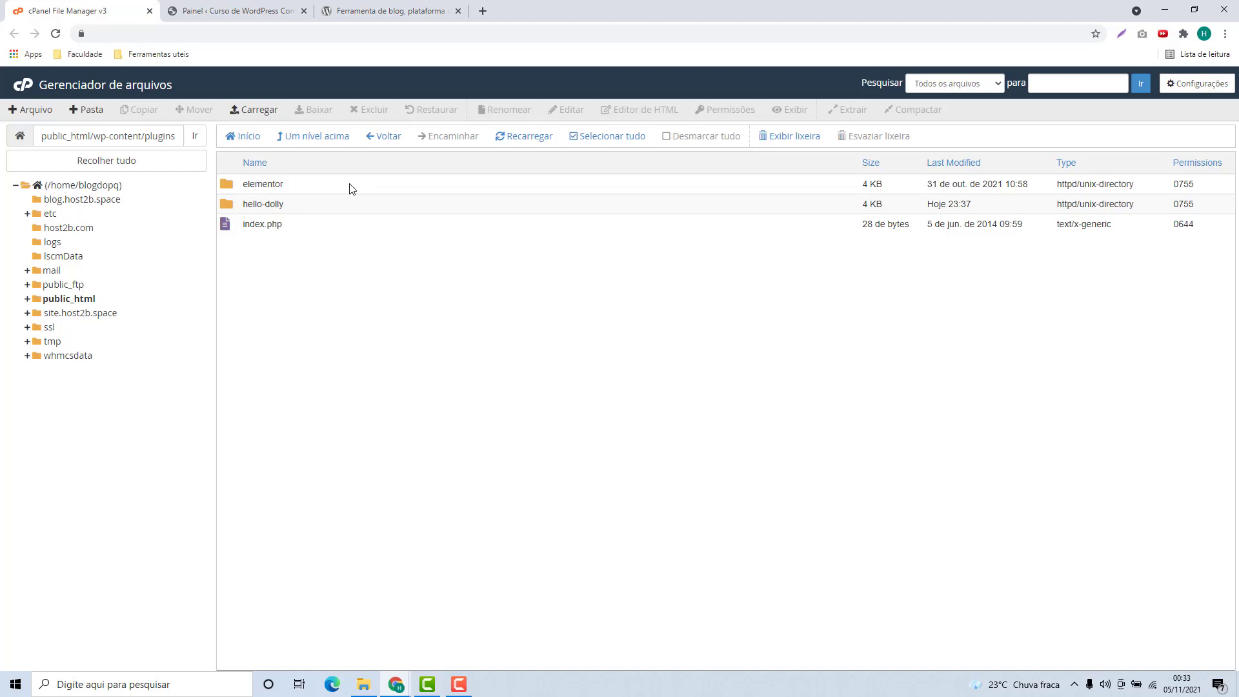
Switch to the WordPress.org Brasil site and open its plugin directory.
left_click(356, 19)
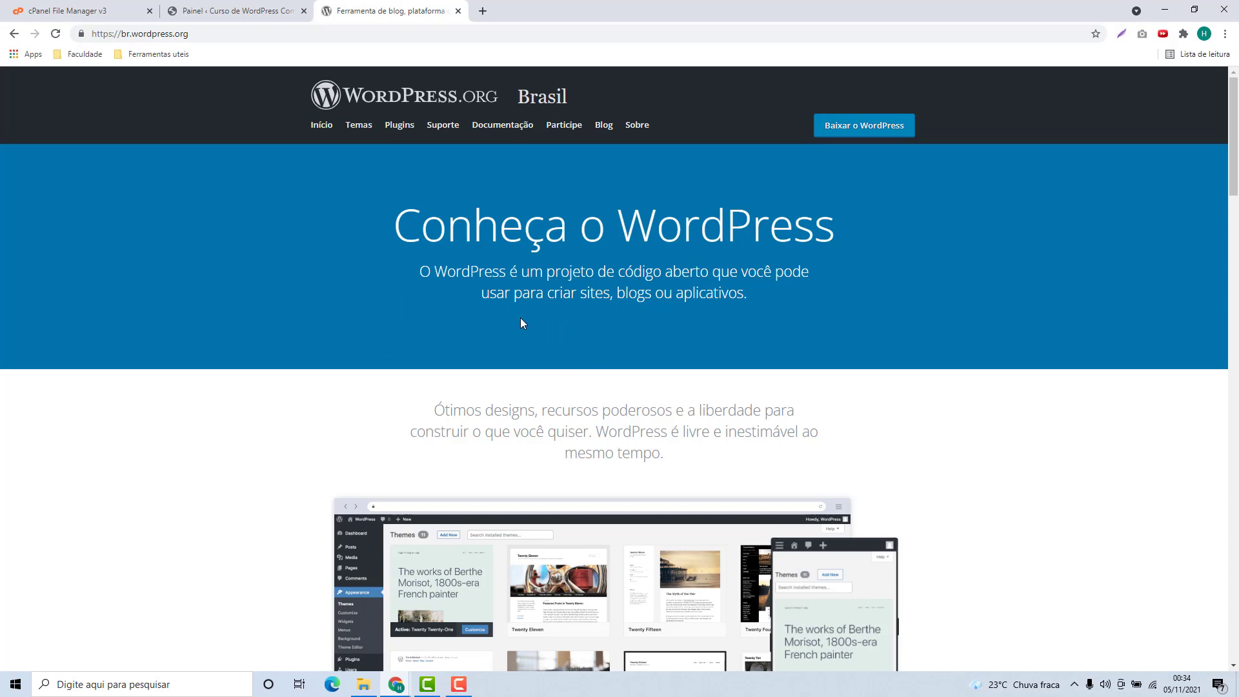
left_click(398, 127)
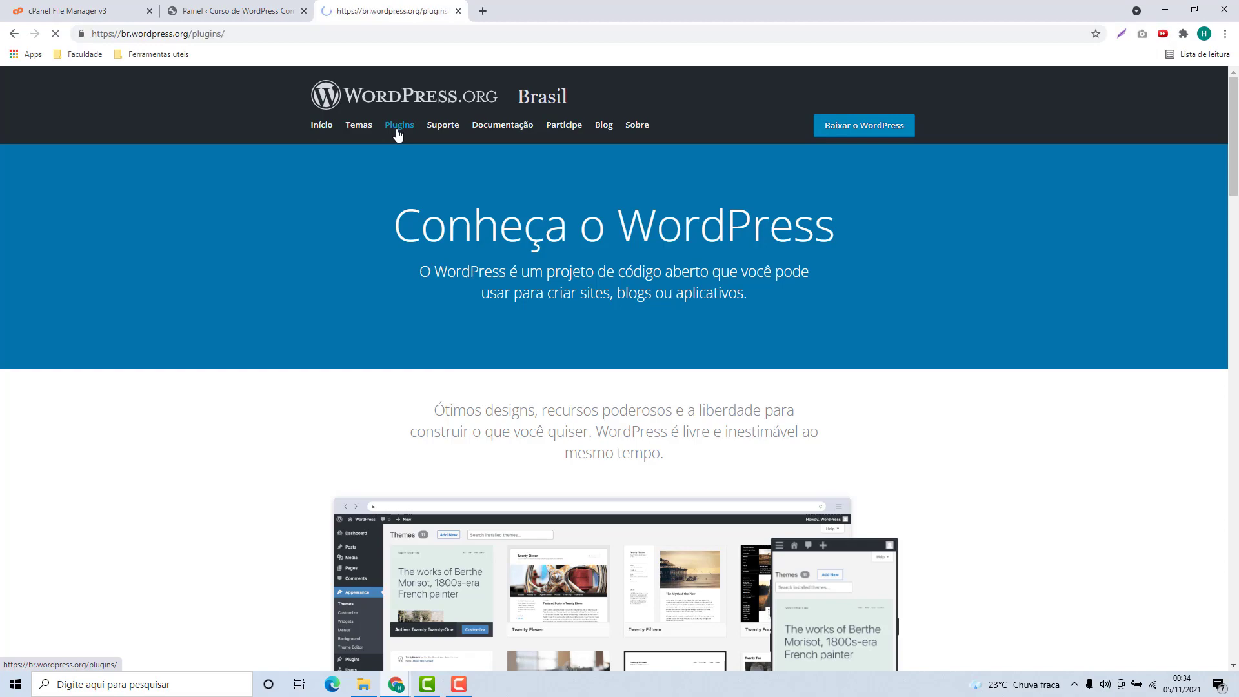
scroll(589, 375, "down", 3)
scroll(589, 375, "down", 20)
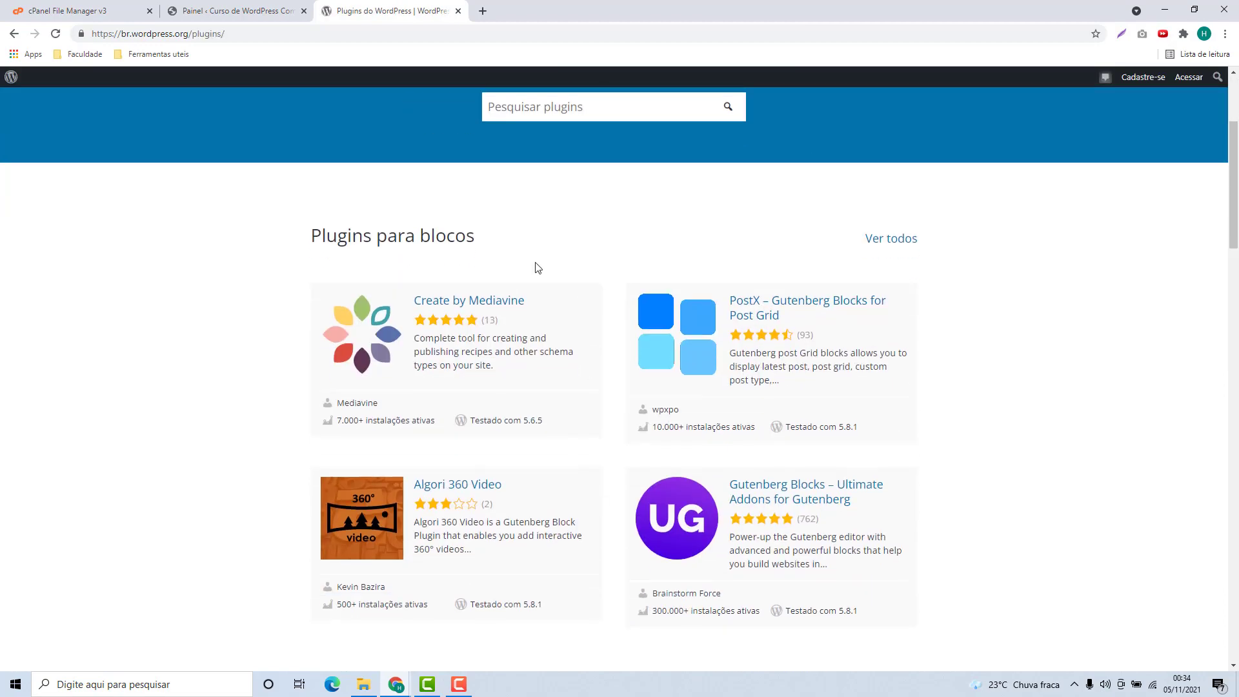
scroll(581, 377, "up", 20)
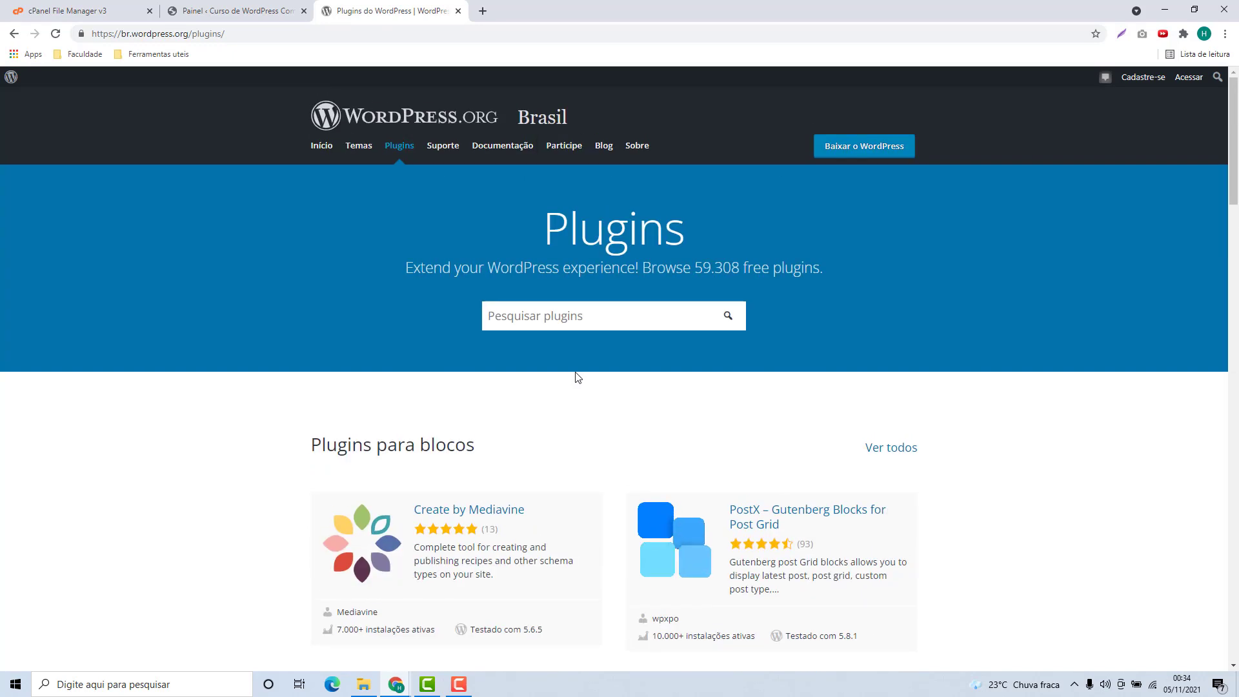
Find the Editor clássico plugin among the featured plugins and open its details page.
left_click(554, 322)
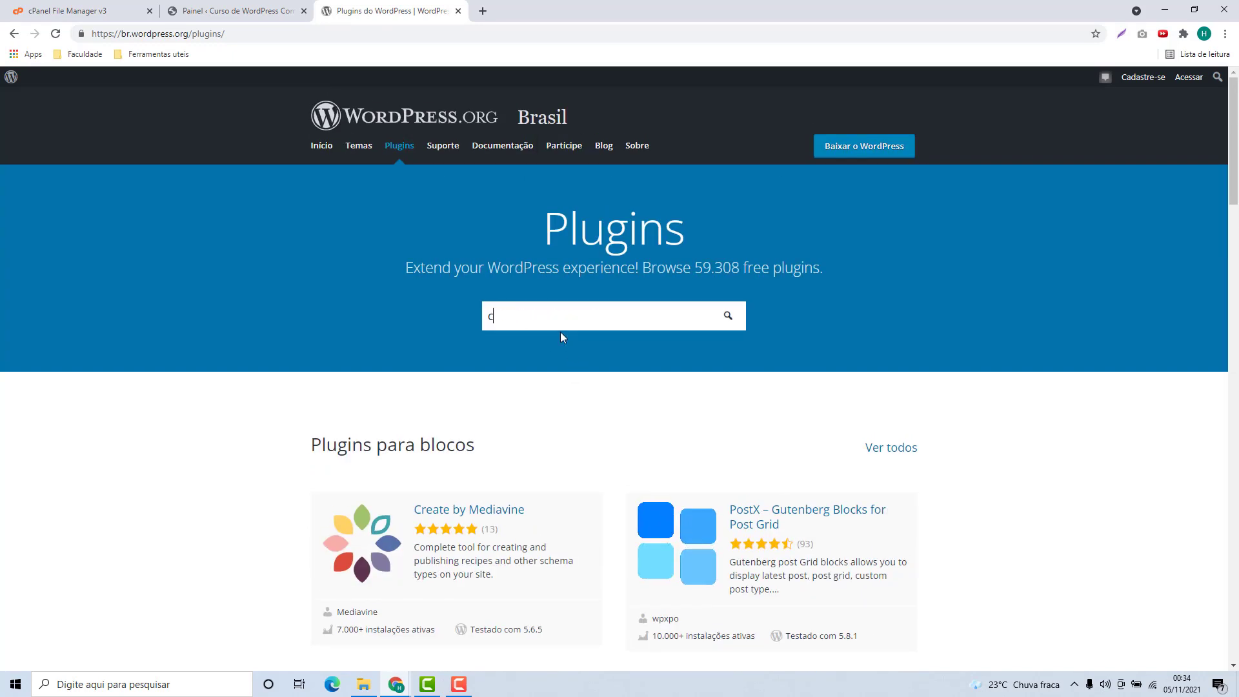
scroll(560, 332, "down", 1)
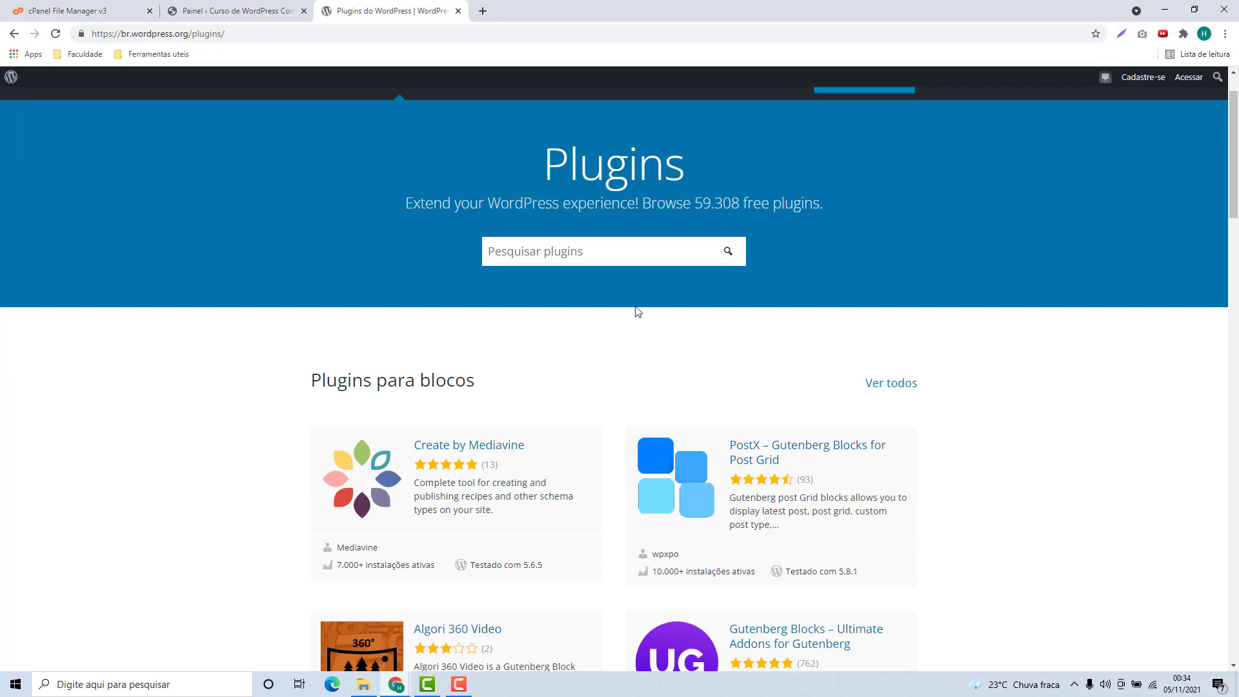
scroll(599, 343, "down", 1)
scroll(604, 339, "down", 10)
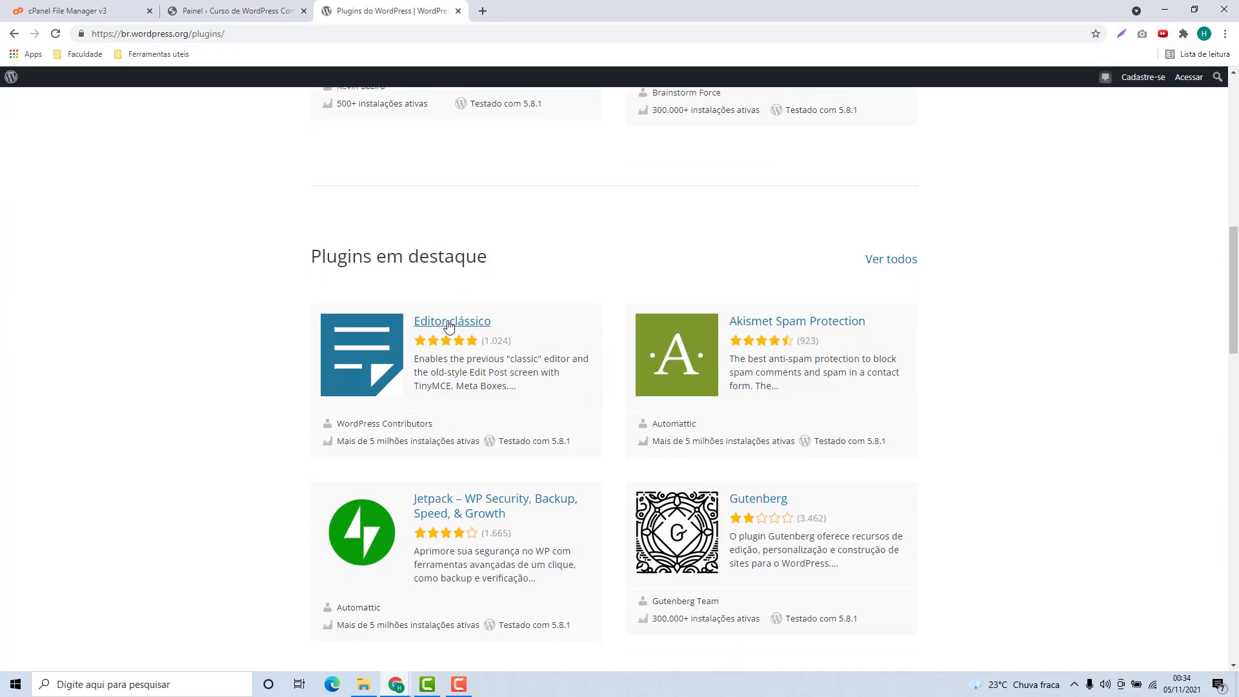
scroll(497, 342, "up", 10)
scroll(586, 315, "down", 10)
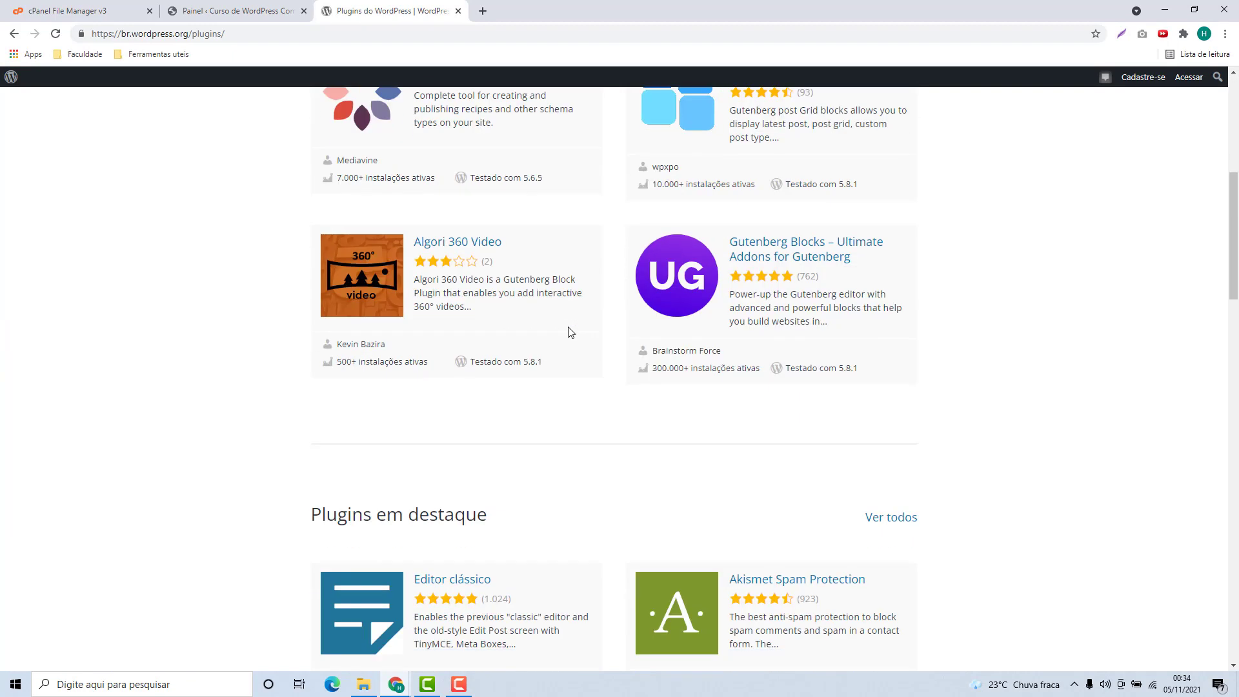
left_click(434, 390)
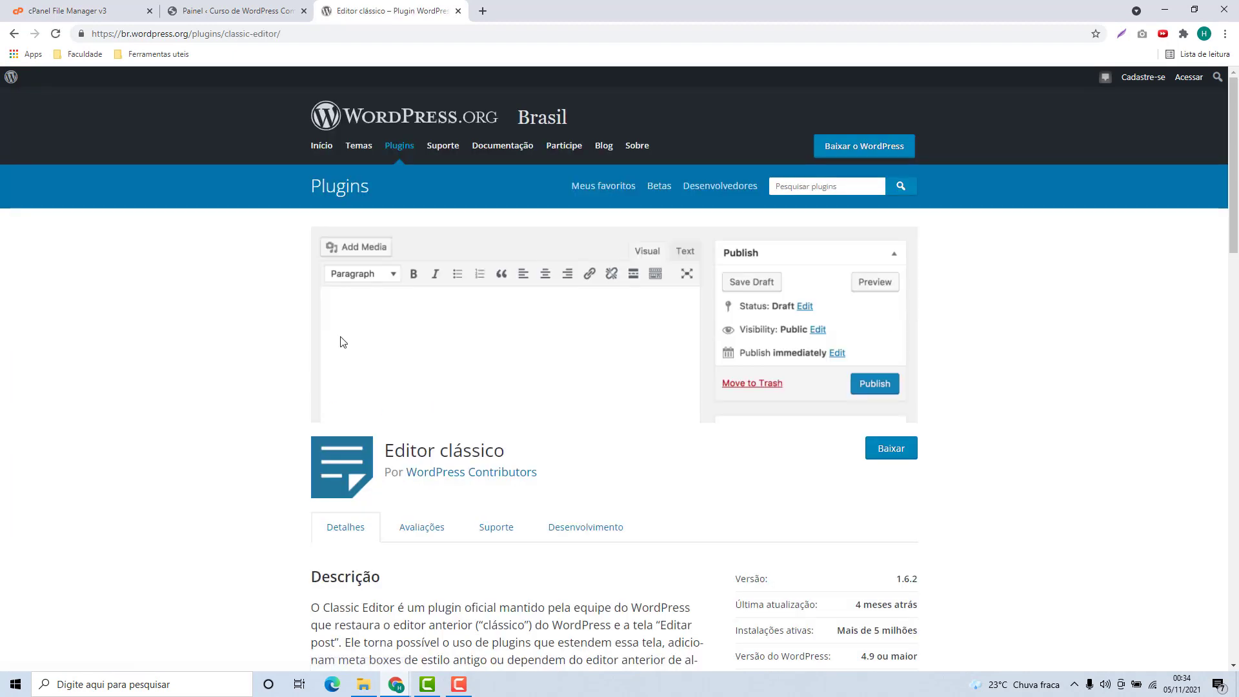
Review the Editor clássico plugin page and download the plugin's zip file.
scroll(432, 394, "down", 20)
scroll(455, 474, "down", 2)
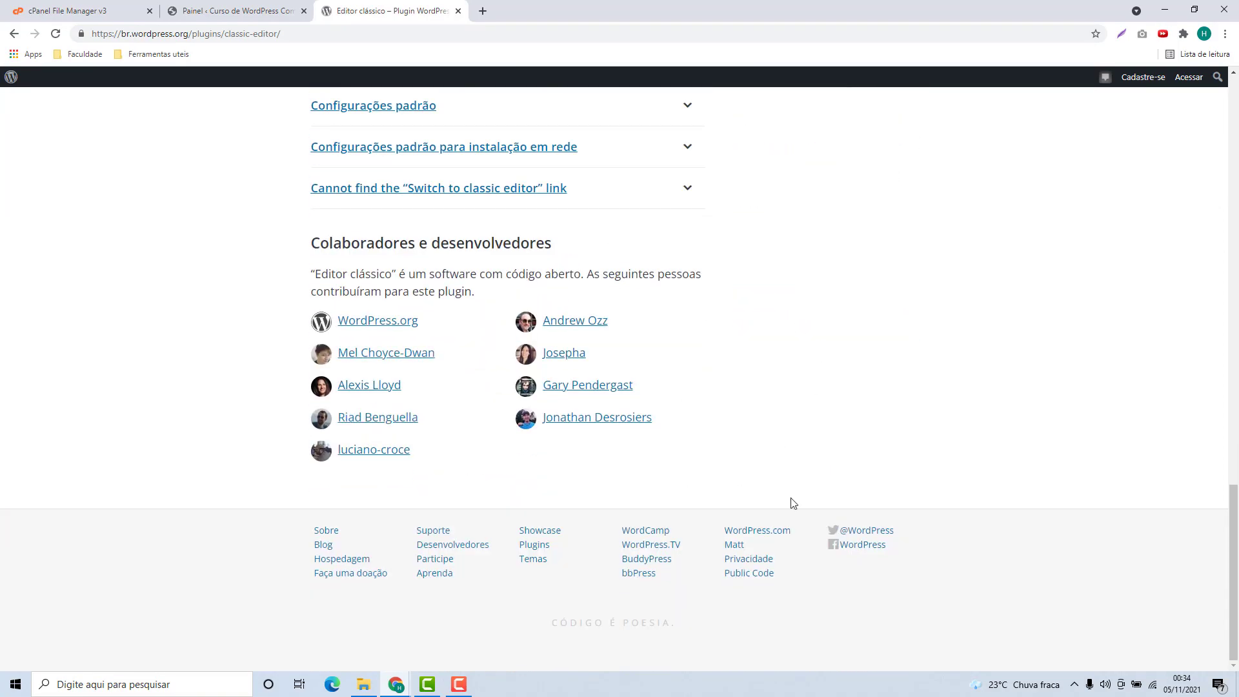
scroll(732, 409, "up", 20)
scroll(474, 388, "up", 5)
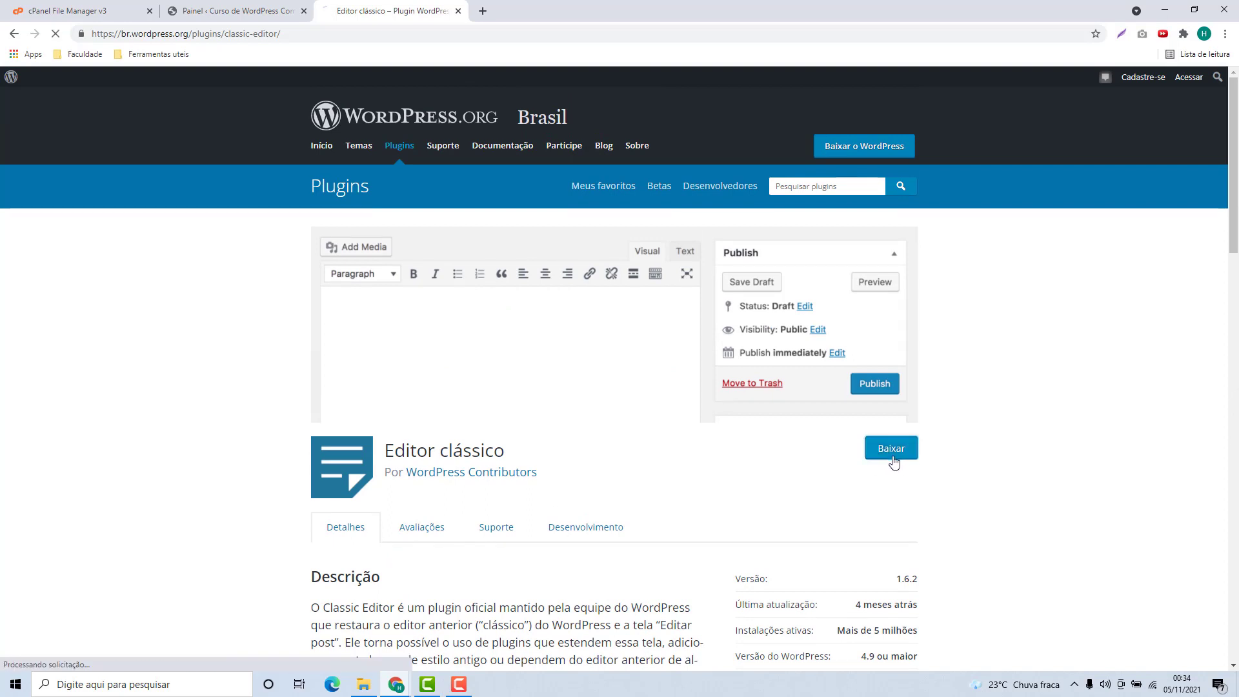
left_click(896, 459)
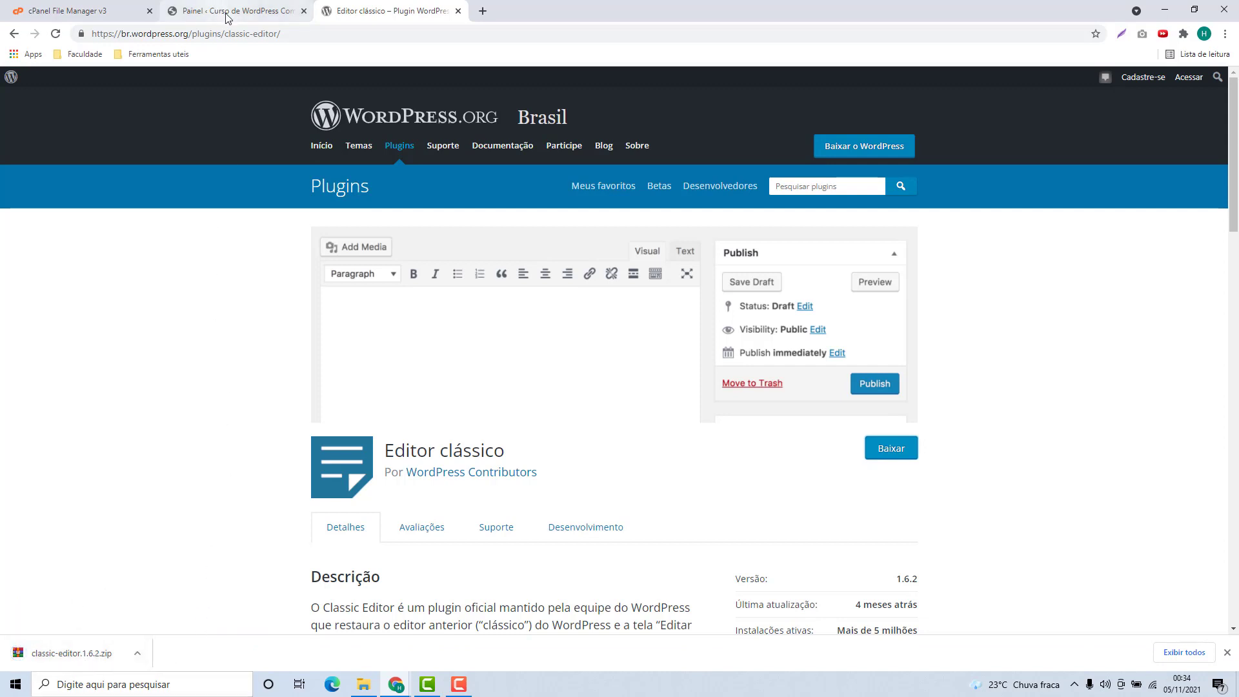
In the cPanel file manager, upload classic-editor.1.6.2.zip from Downloads to the wp-content/plugins folder and return to that folder.
left_click(81, 14)
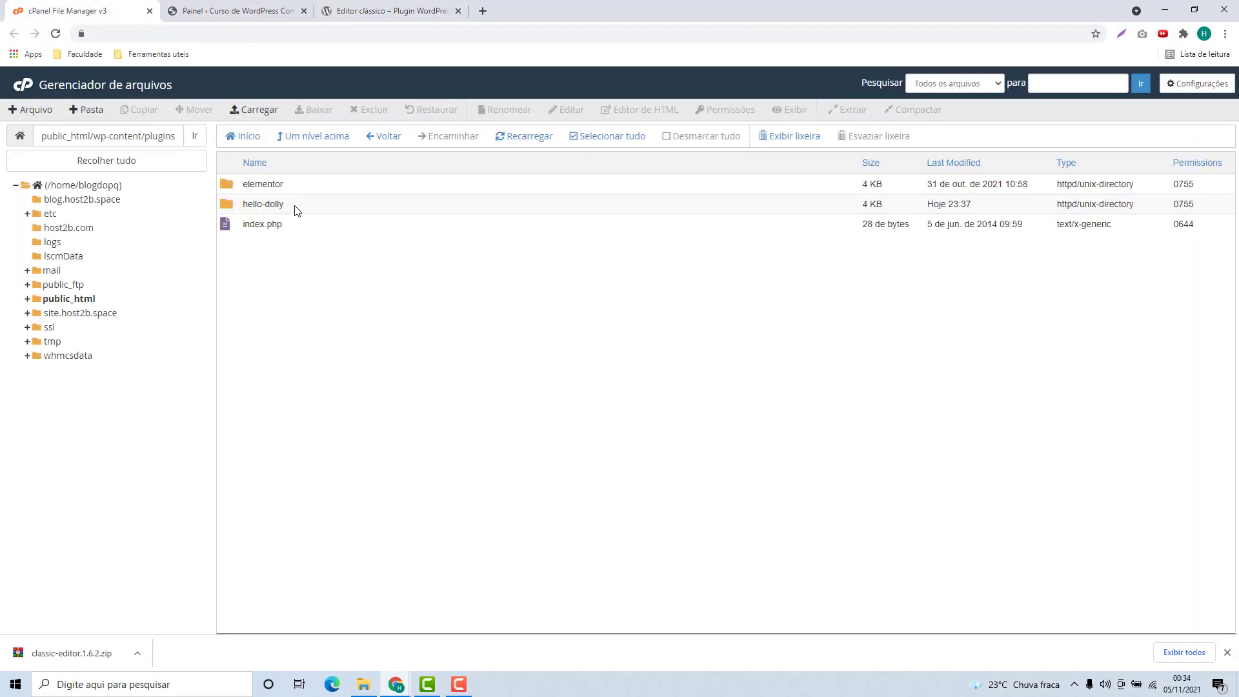
left_click(250, 114)
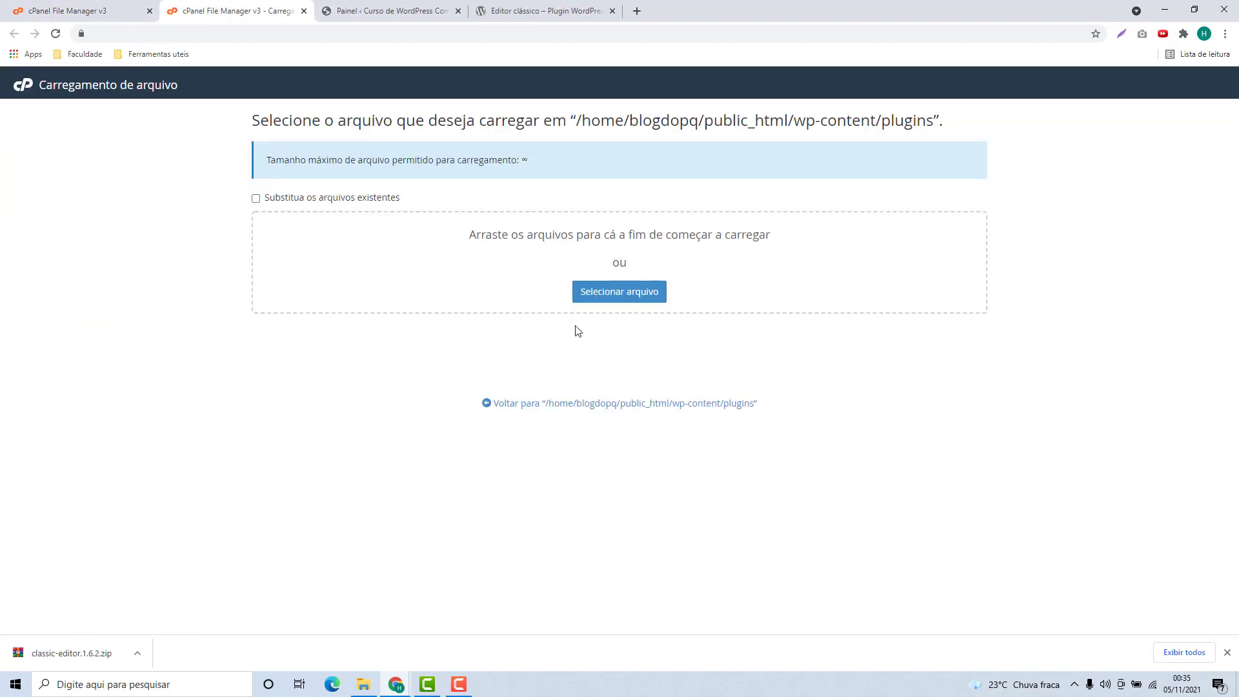
left_click(628, 298)
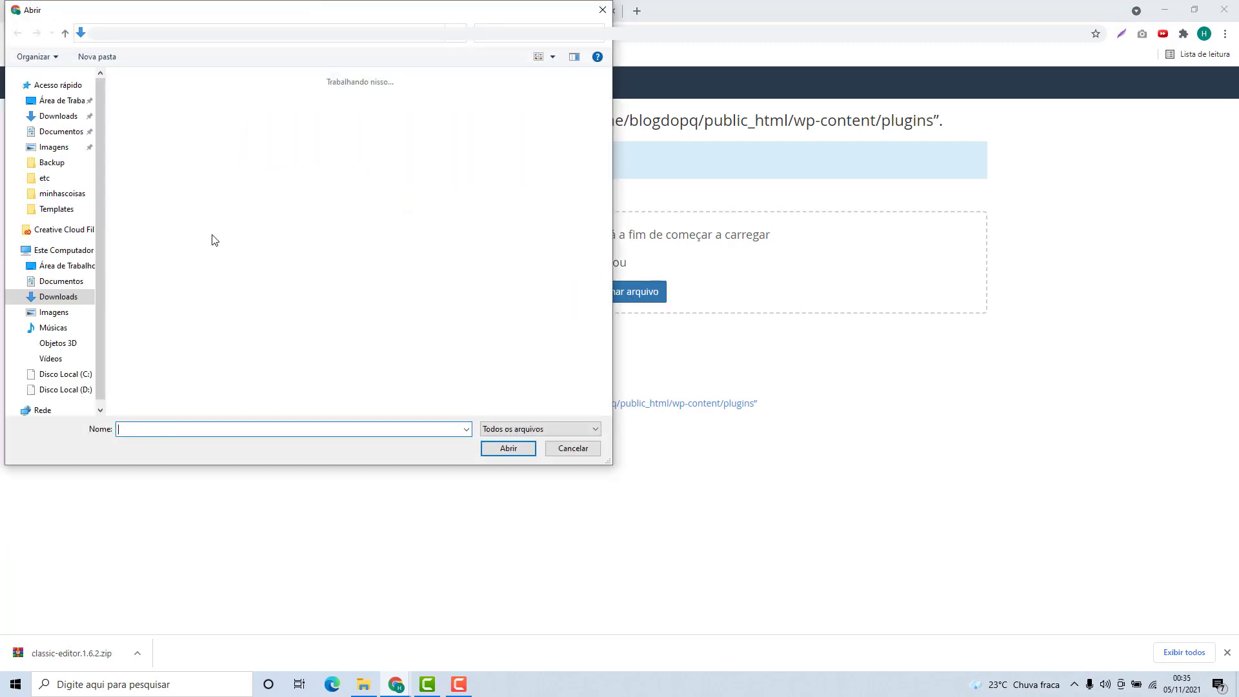
left_click(51, 120)
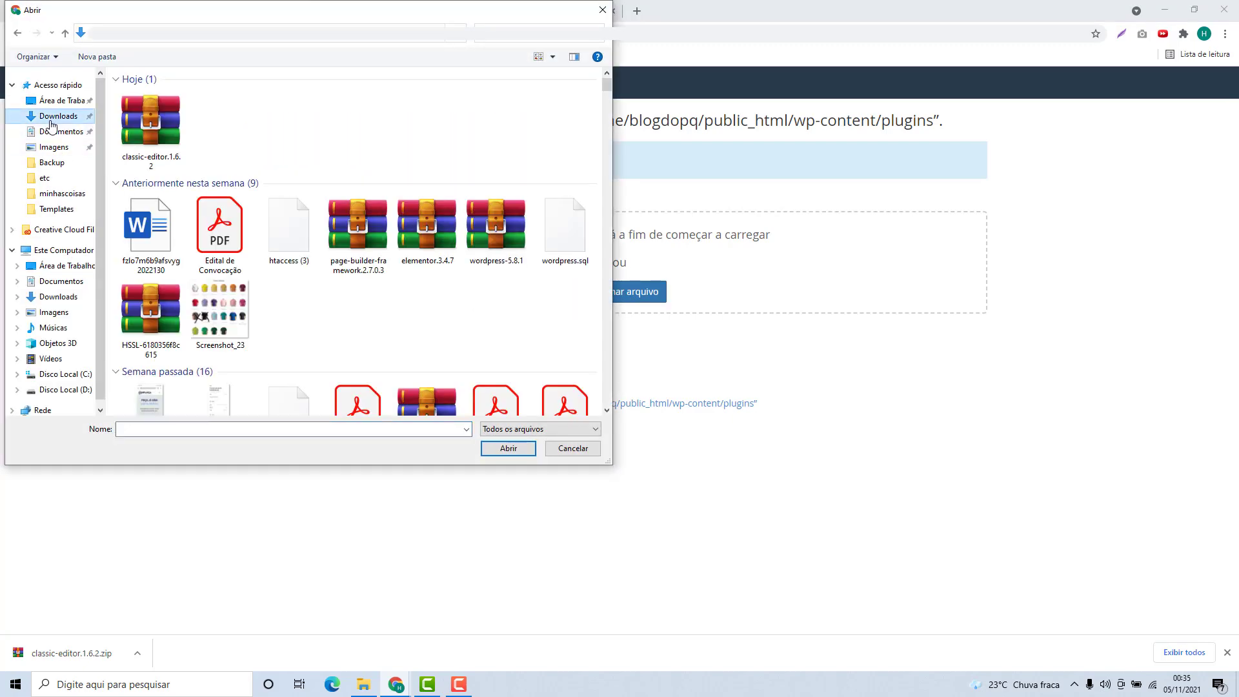
double_click(161, 141)
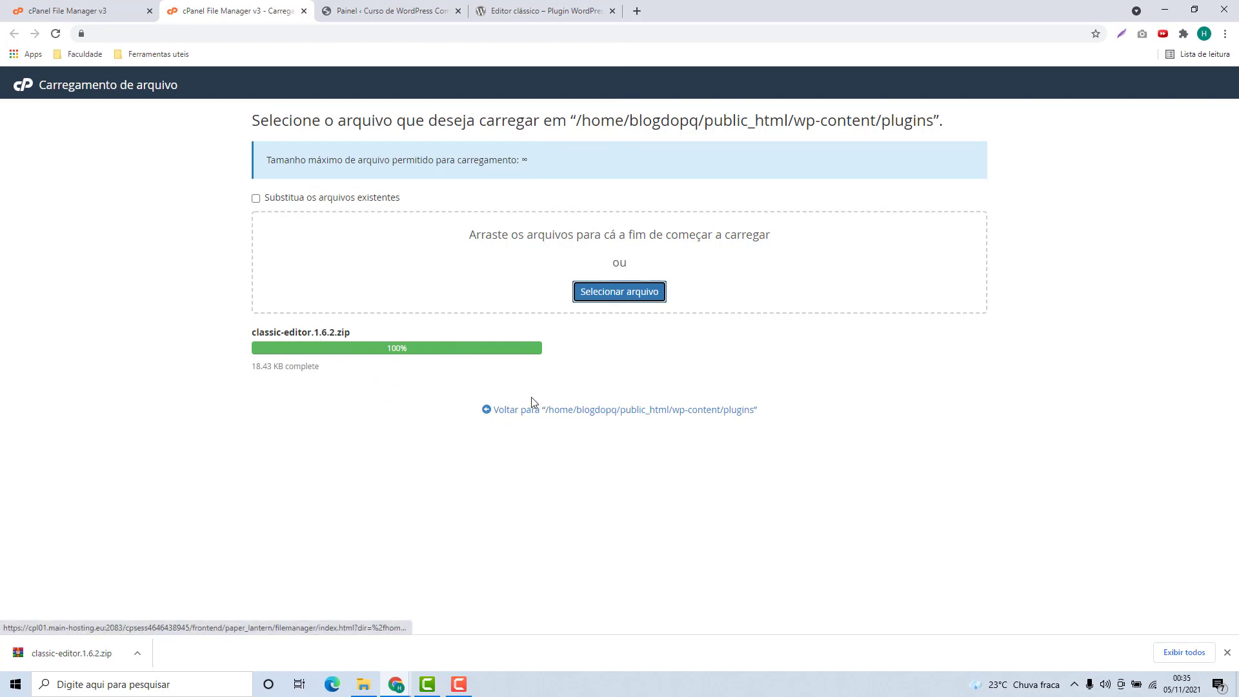
left_click(517, 410)
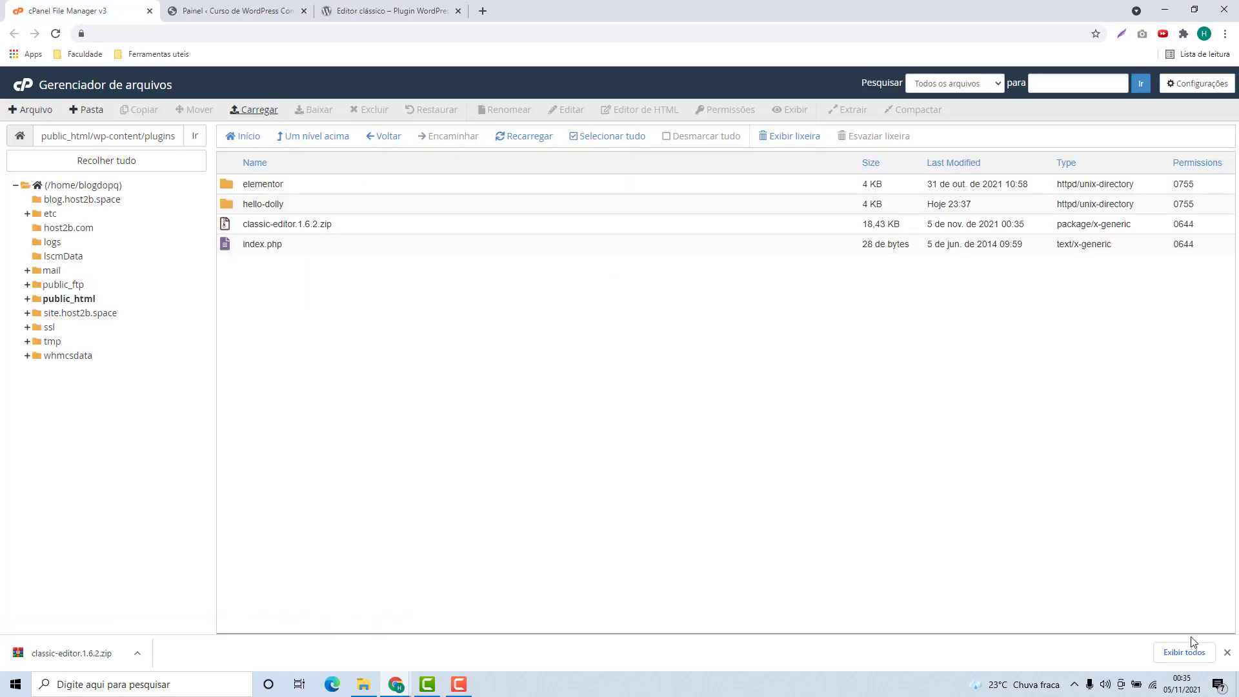
left_click(1228, 653)
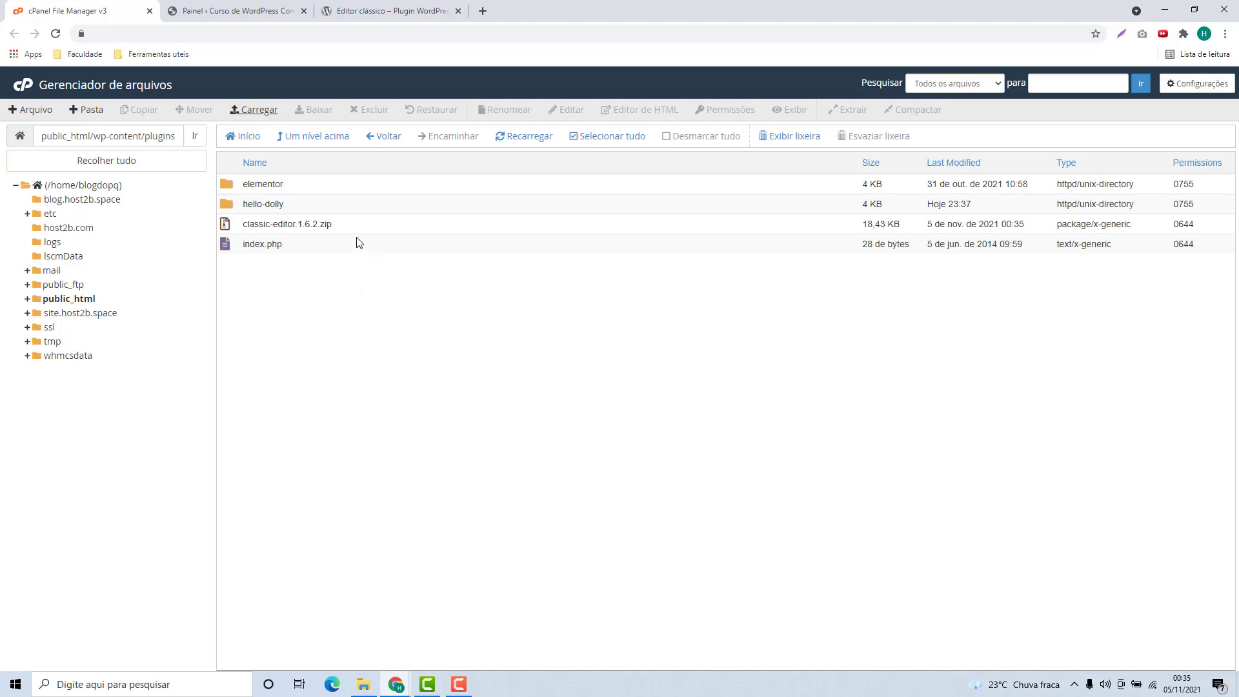
Extract classic-editor.1.6.2.zip into /public_html/wp-content/plugins and dismiss the extraction results.
left_click(313, 227)
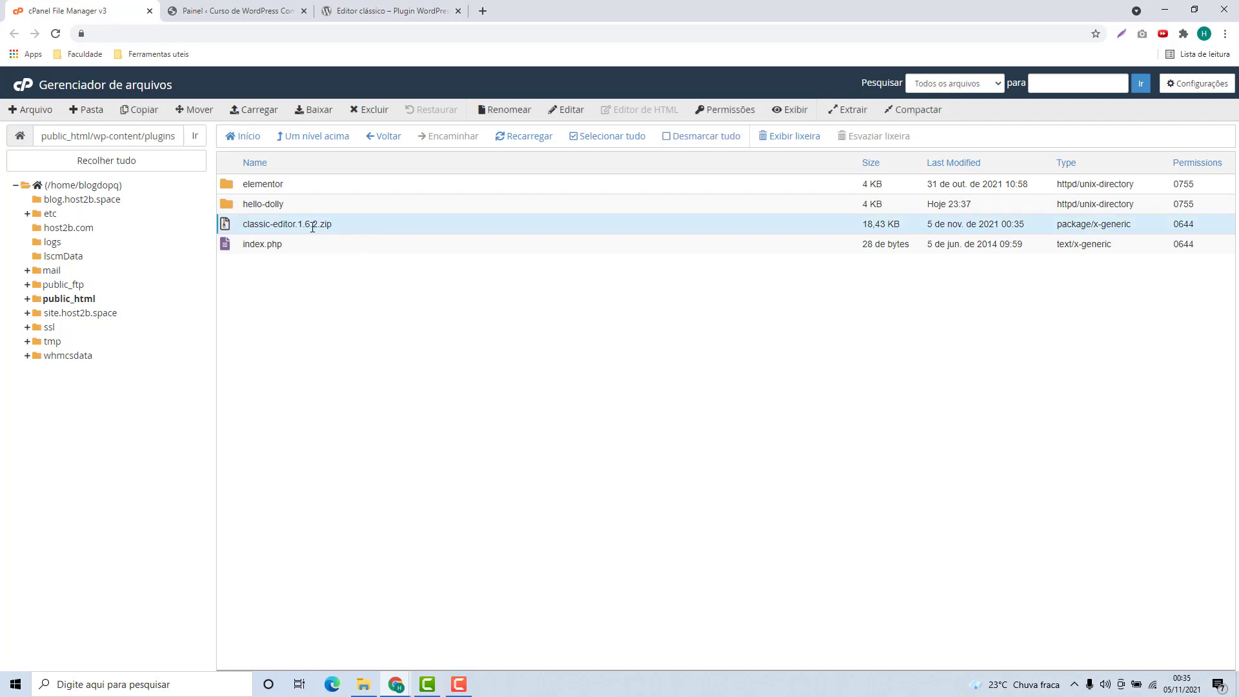
right_click(356, 231)
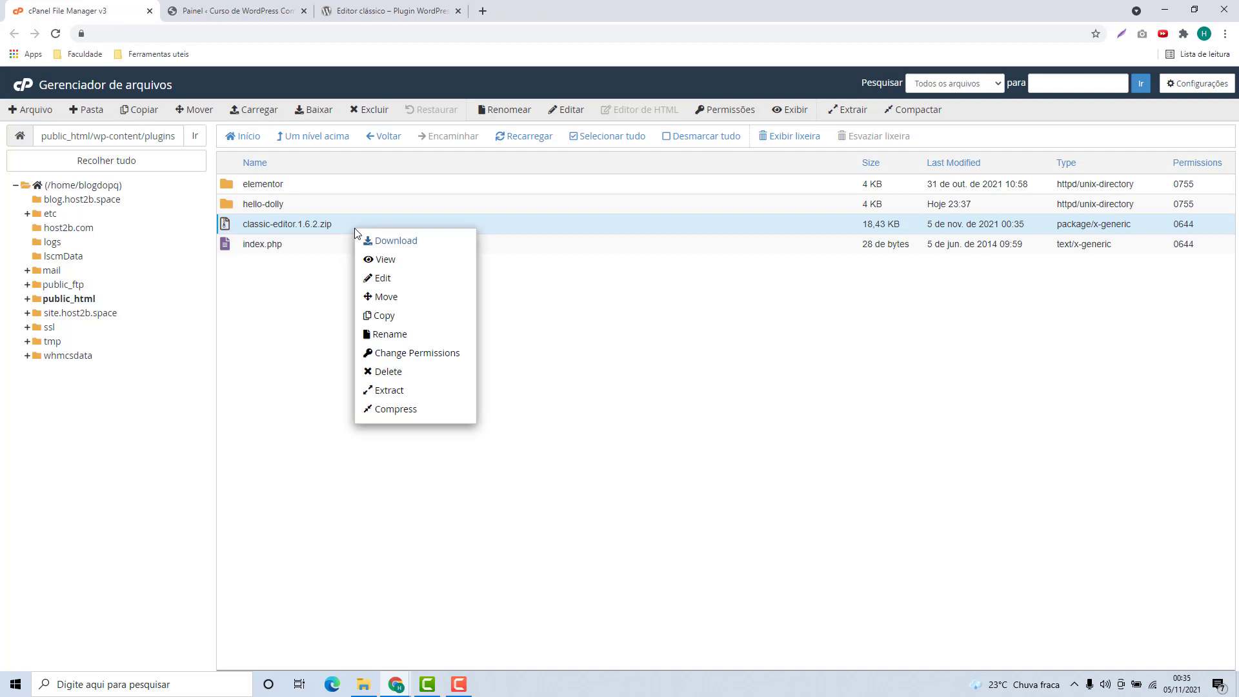
left_click(408, 393)
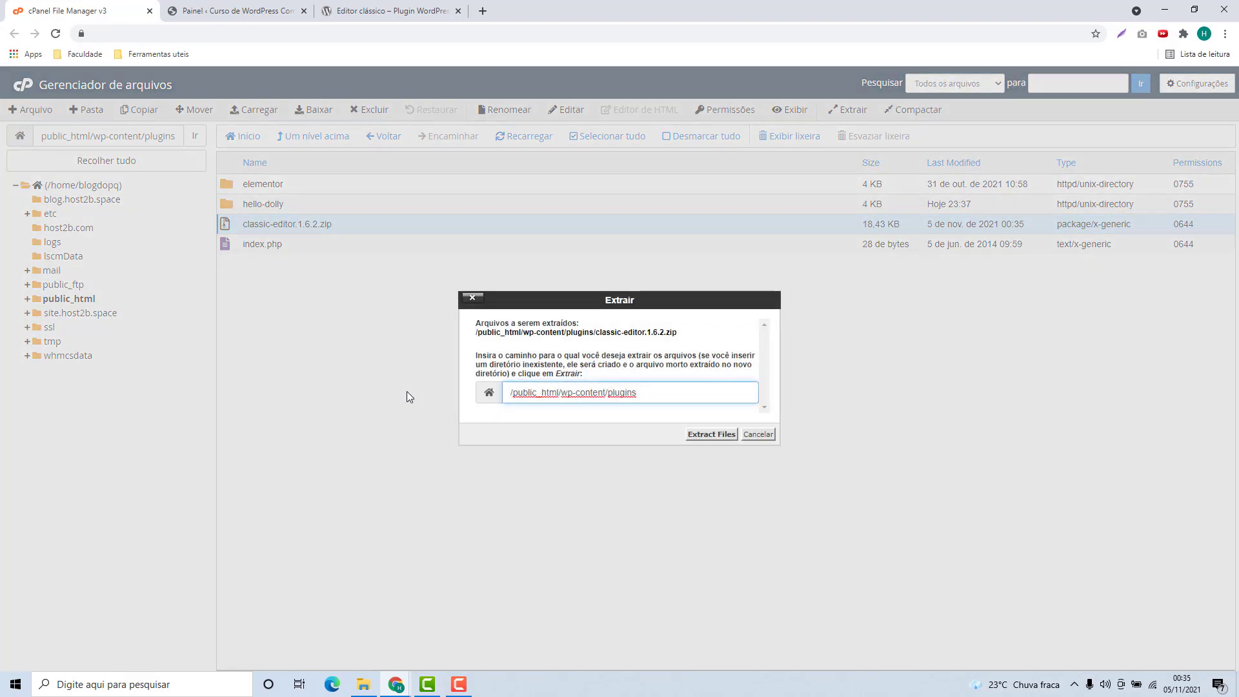
left_click(706, 436)
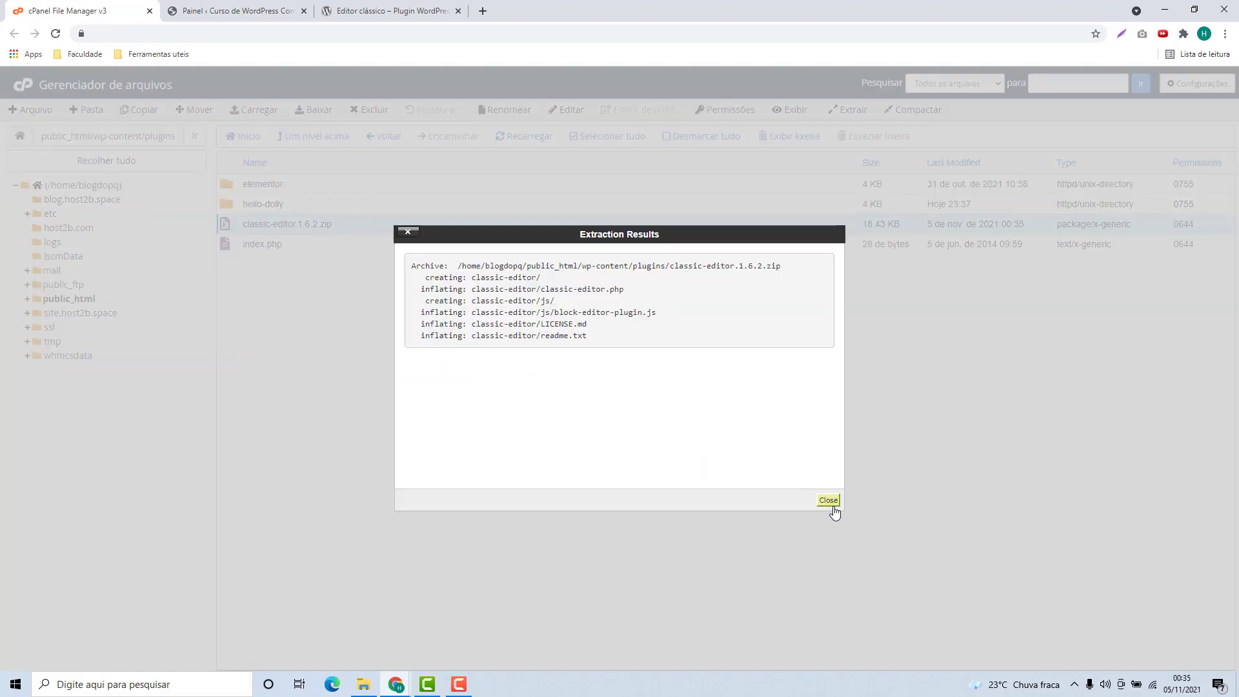
left_click(829, 501)
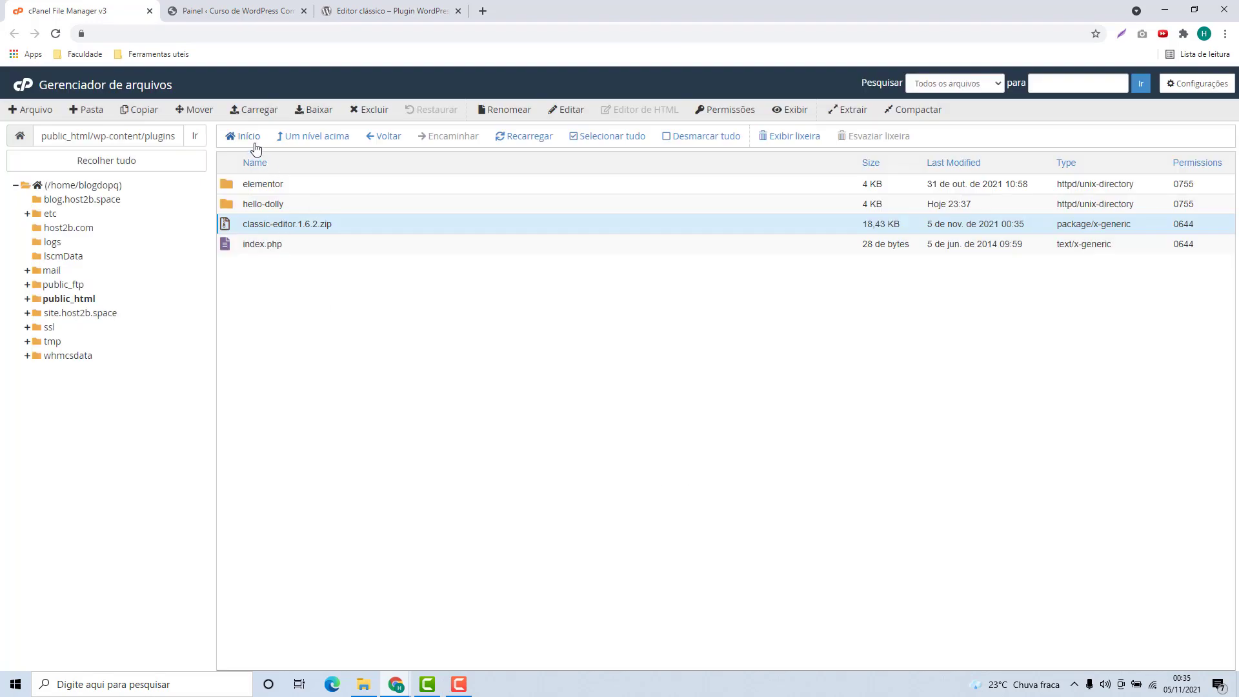
Reopen the plugins folder to refresh its listing and check the contents of the extracted classic-editor folder.
left_click(299, 144)
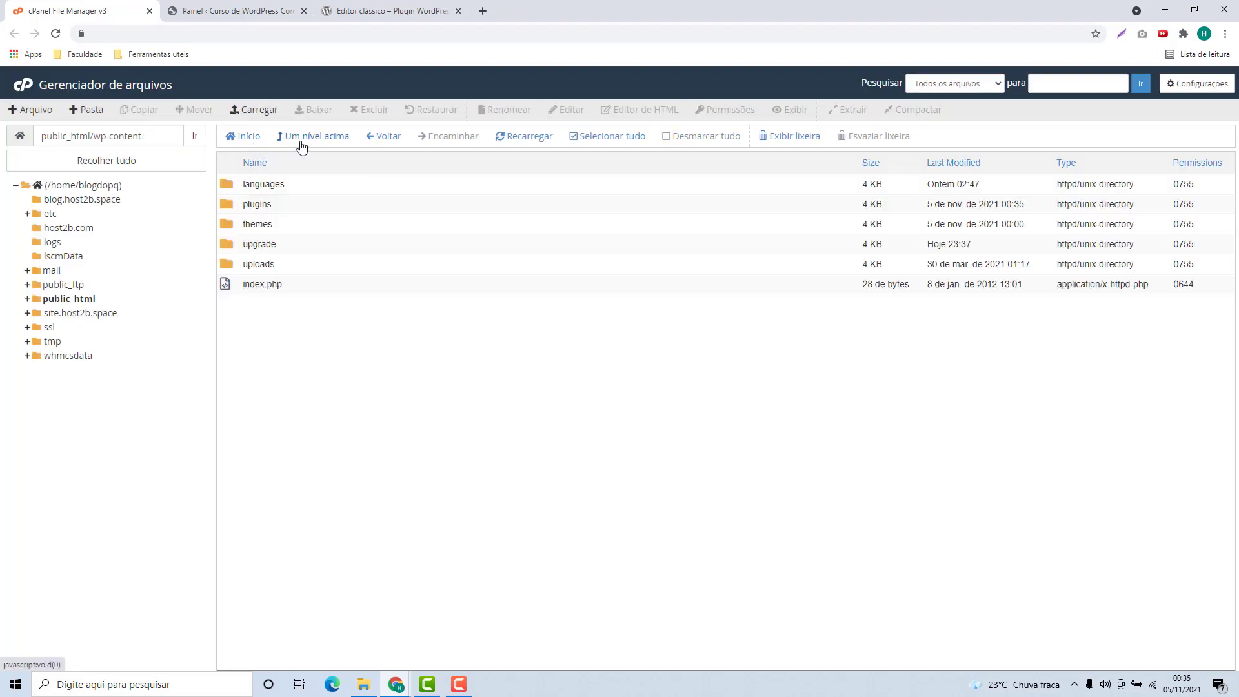
double_click(291, 211)
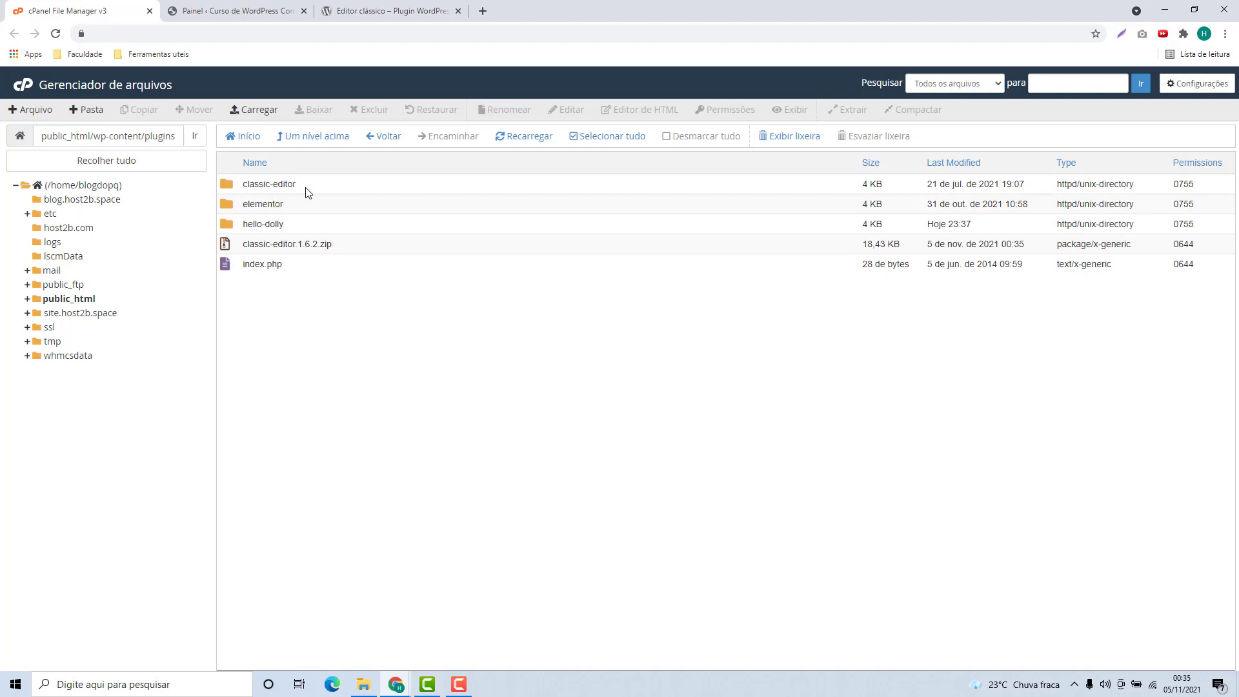
double_click(307, 189)
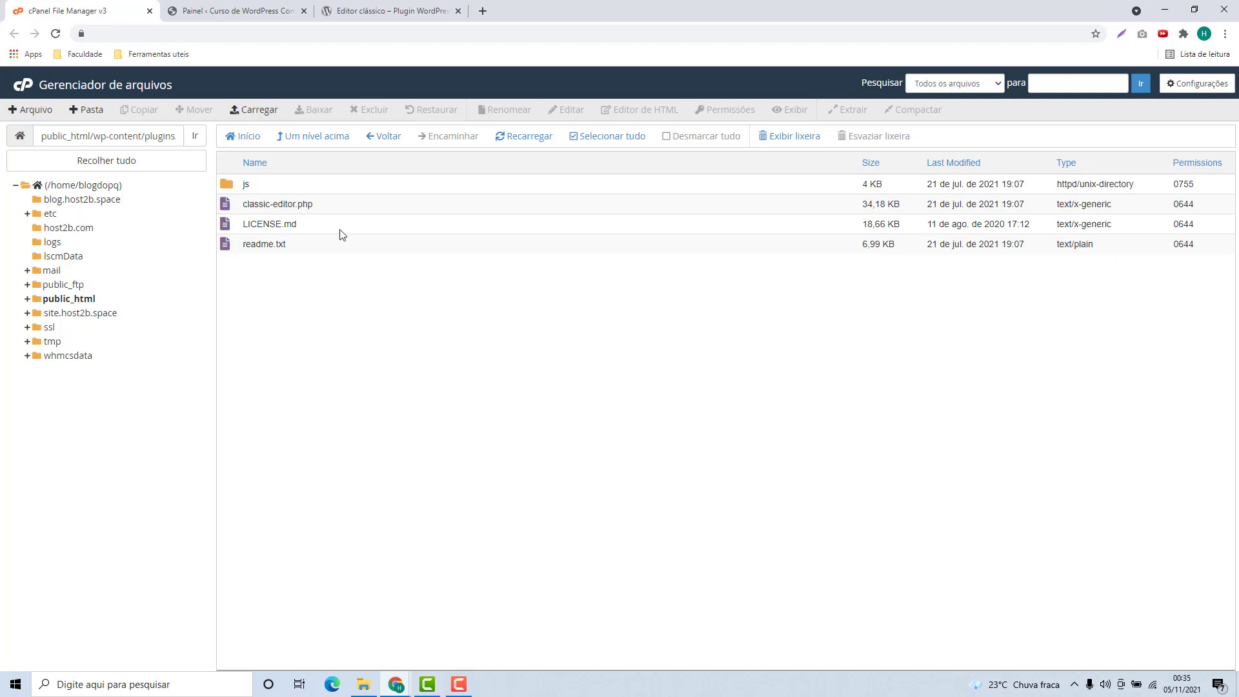
left_click(309, 137)
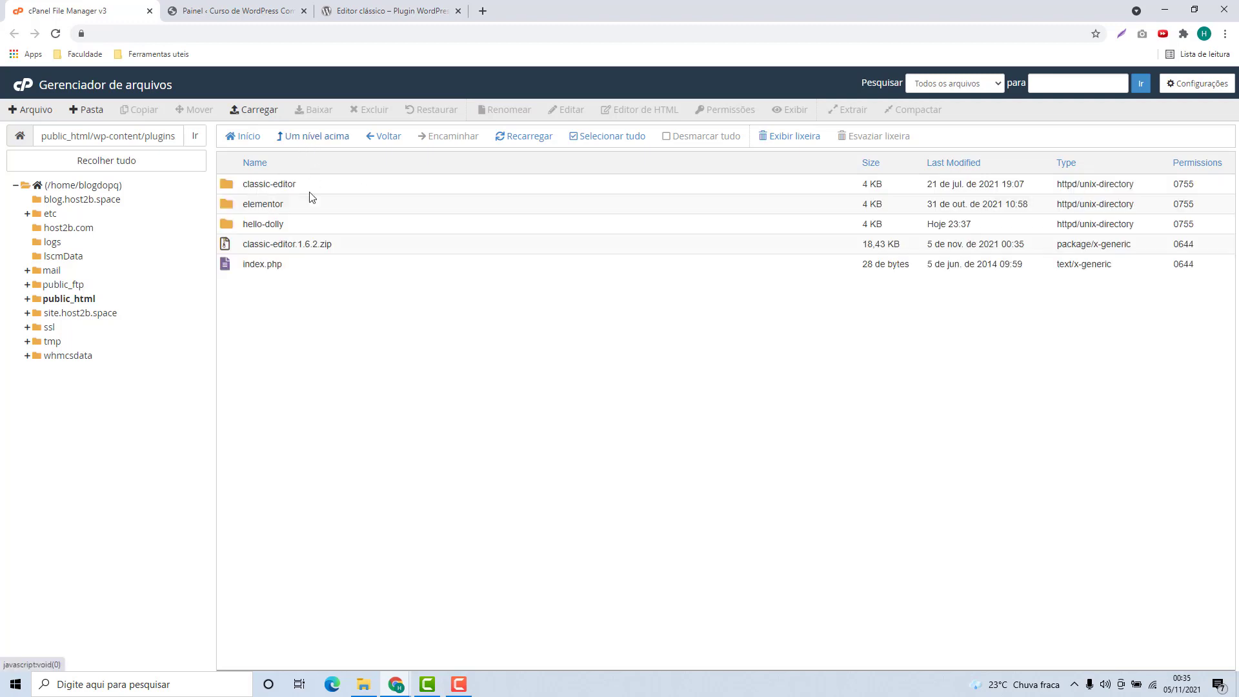
Permanently delete classic-editor.1.6.2.zip from the plugins folder, bypassing the trash.
left_click(297, 248)
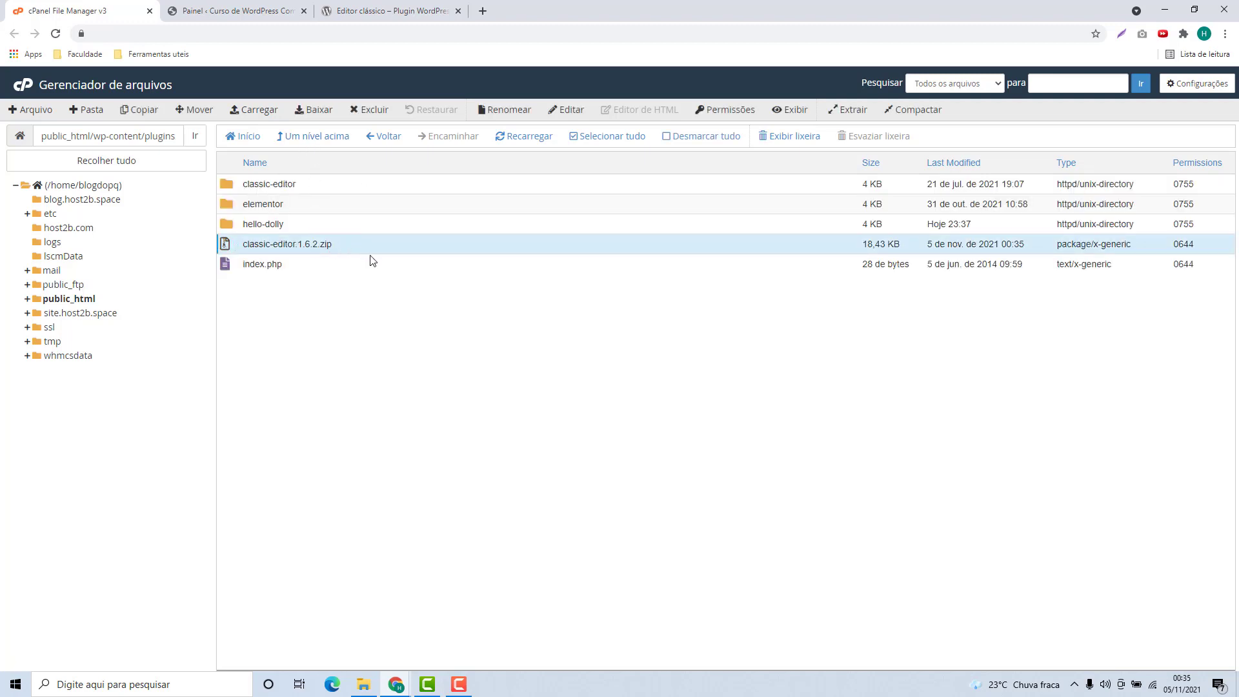
left_click(368, 110)
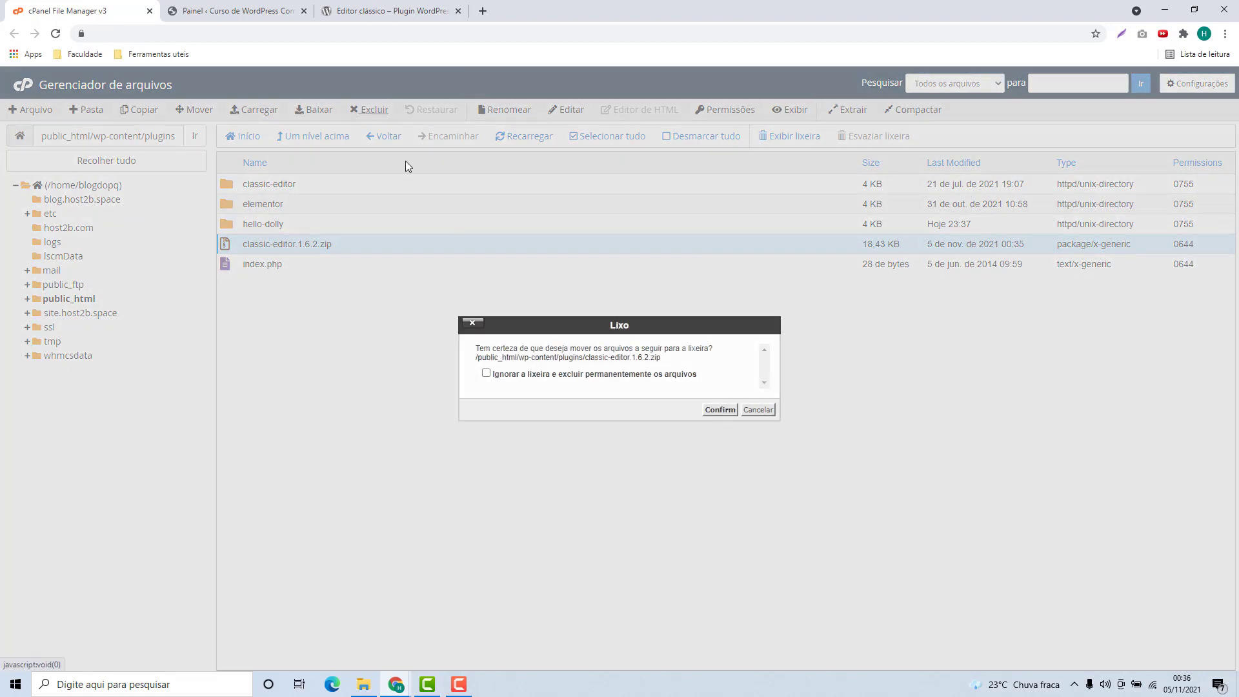
left_click(489, 375)
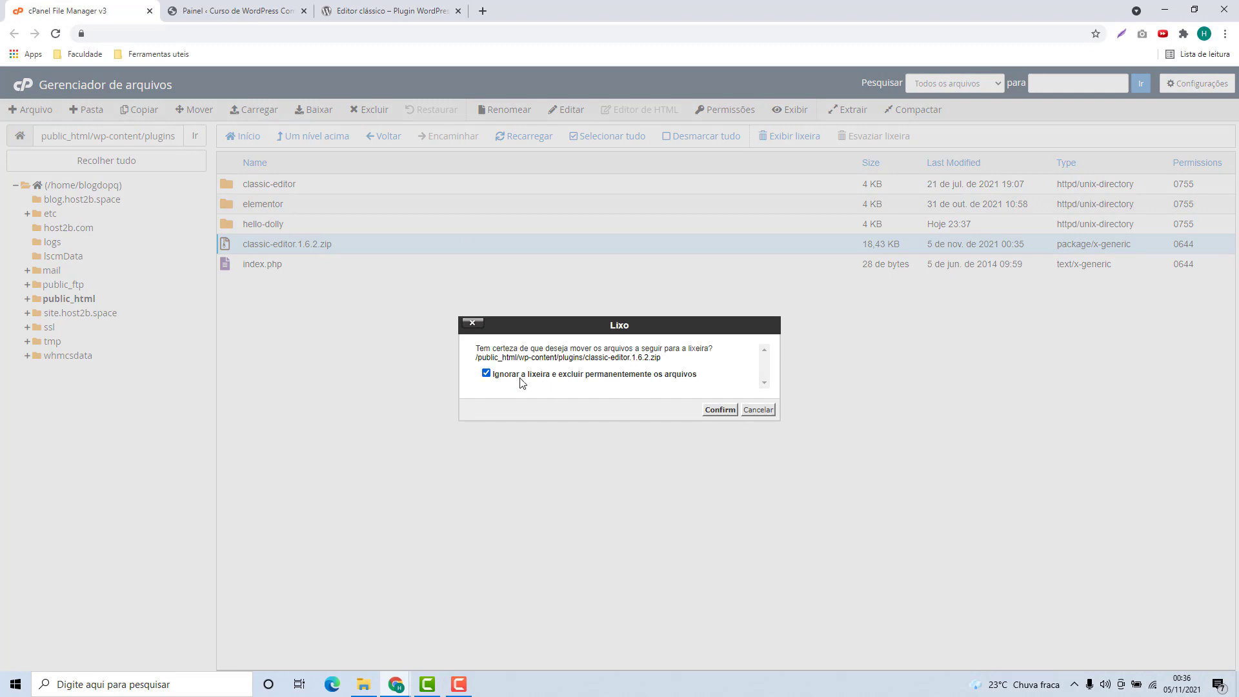
left_click(706, 411)
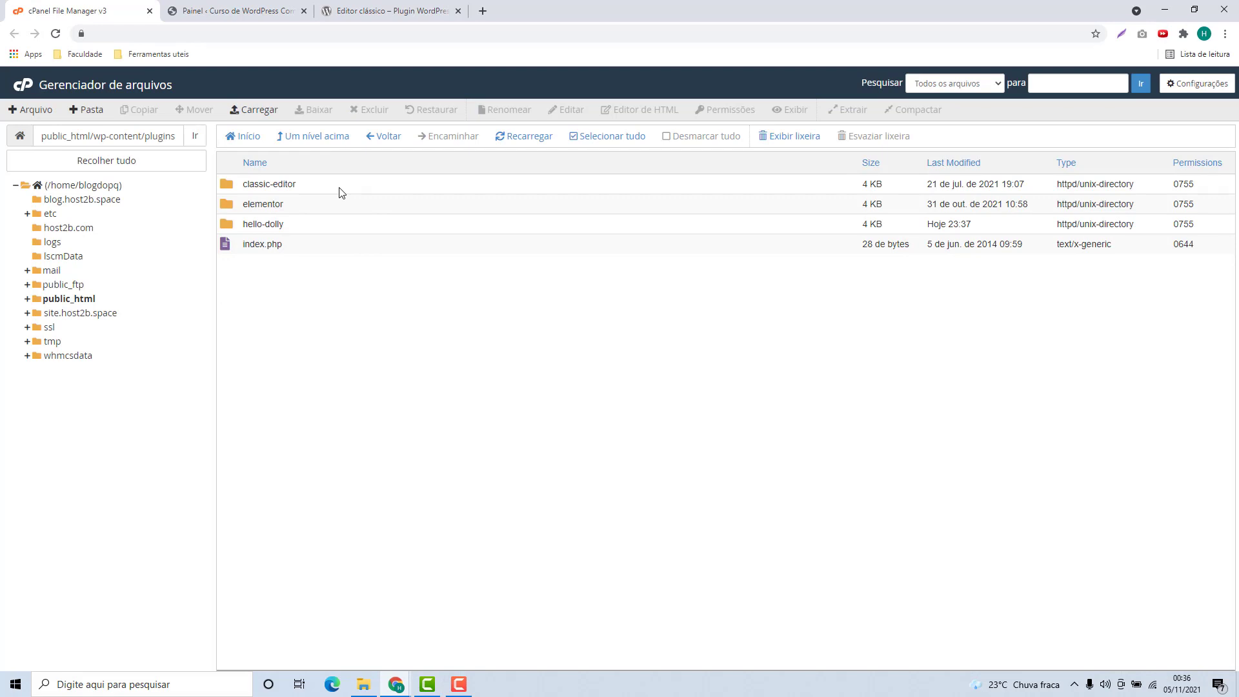
Switch to the WordPress dashboard and activate Classic Editor from the installed plugins.
left_click(244, 19)
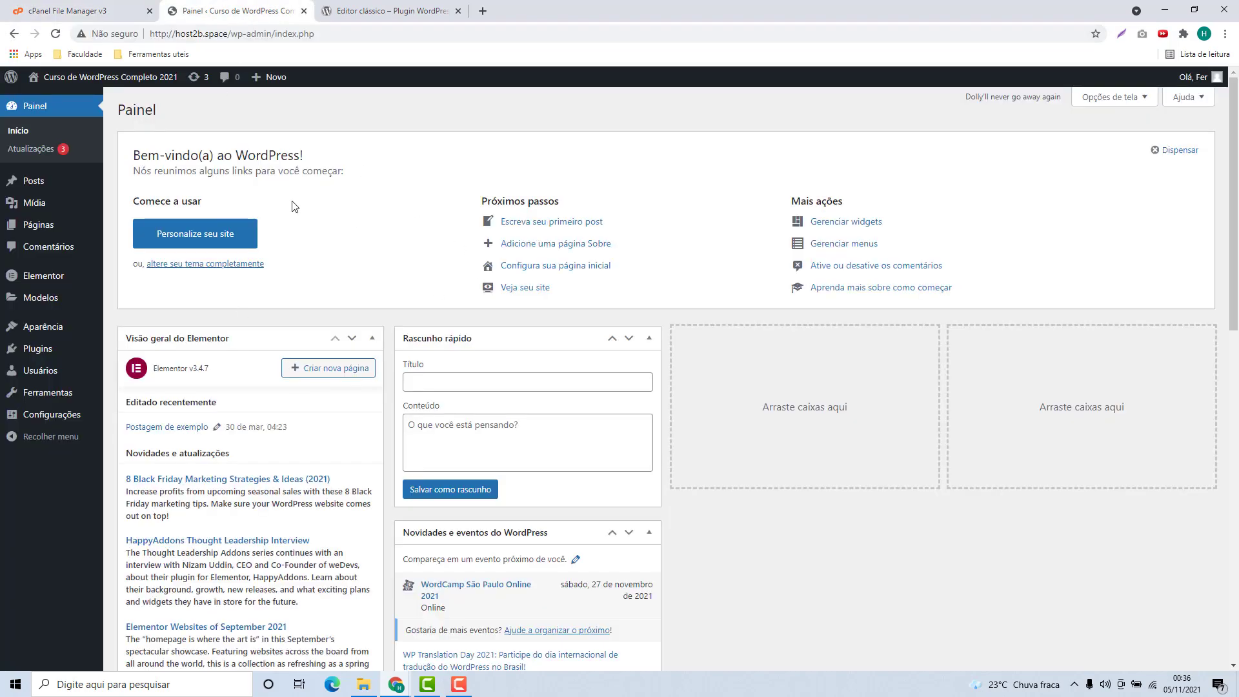
mouse_move(62, 356)
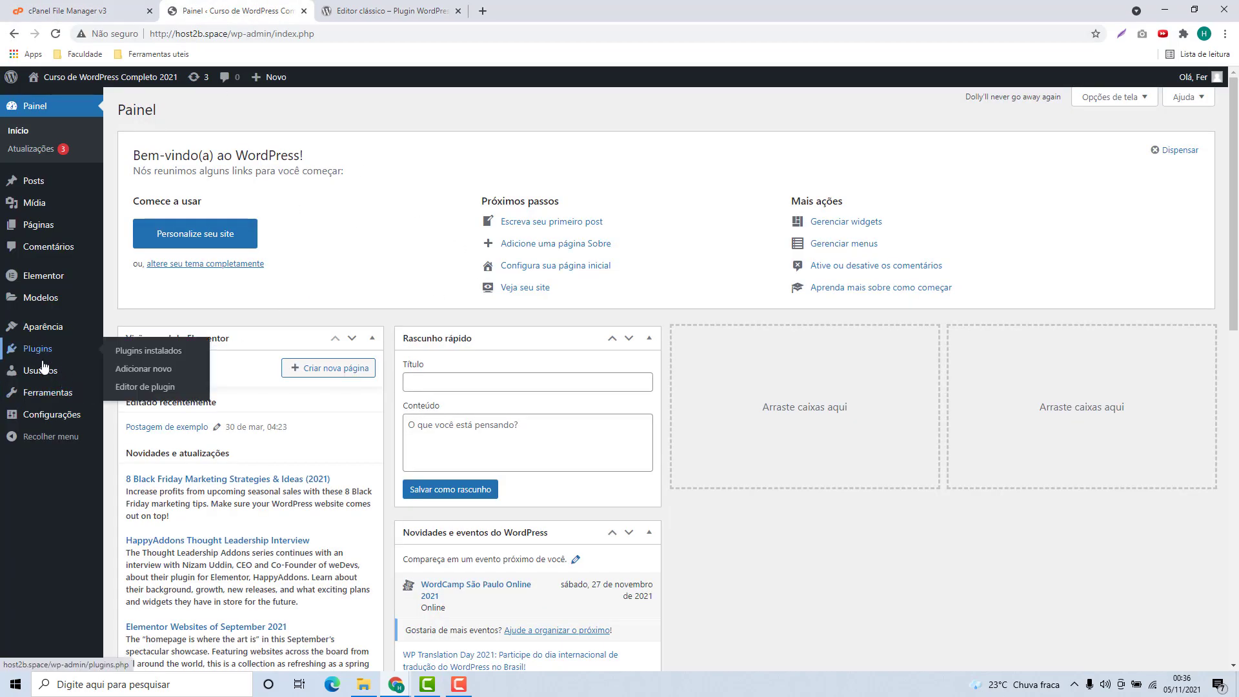
left_click(40, 356)
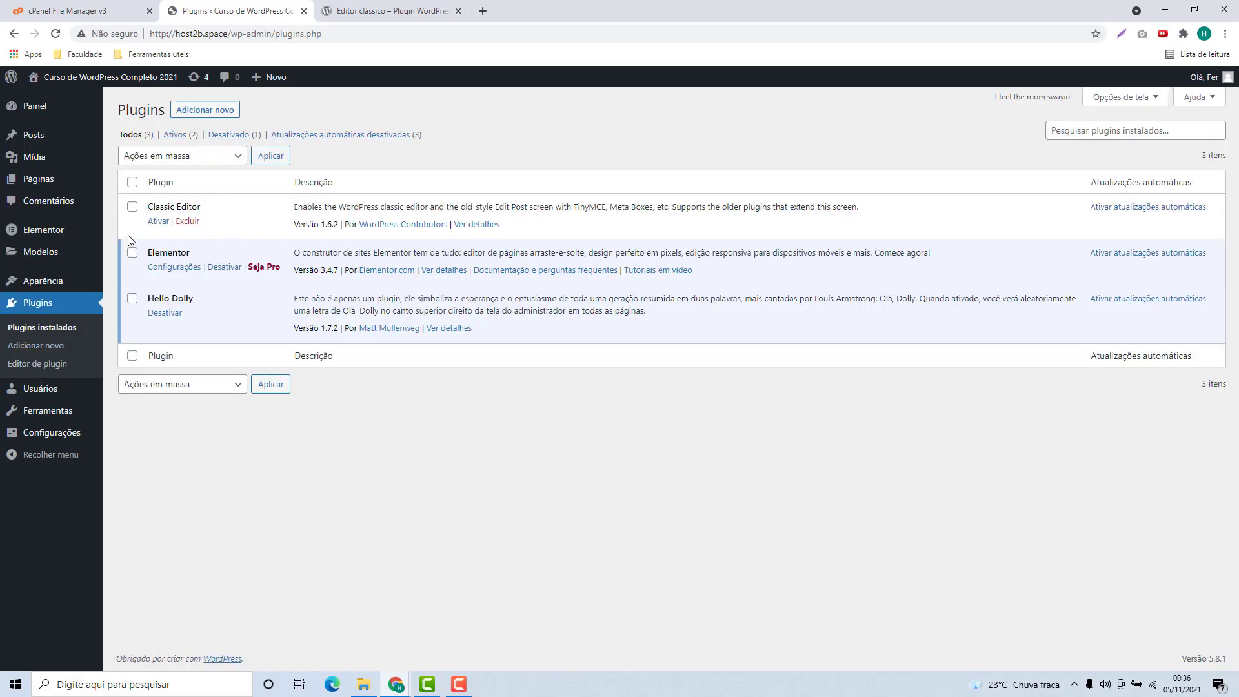
left_click(158, 222)
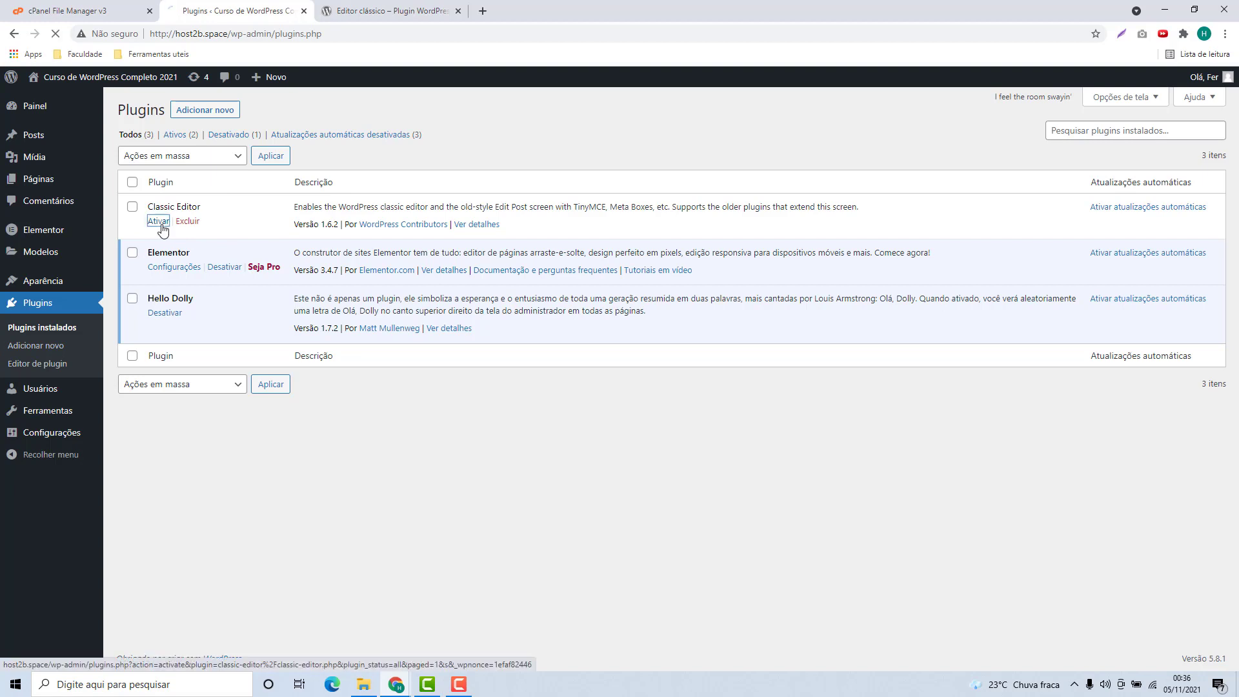